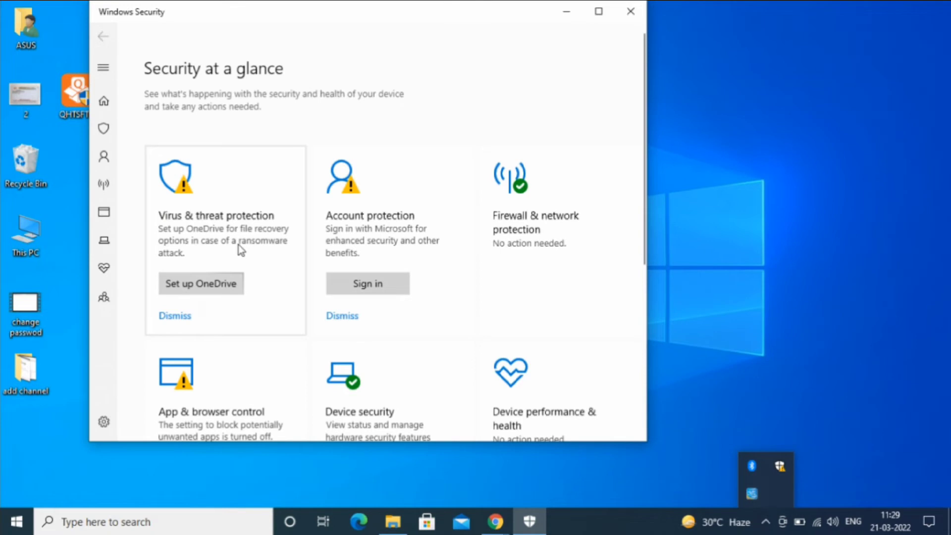
# Review the virus and threat protection settings, confirm Real-time protection is on, then close Windows Security.
pyautogui.click(238, 245)
pyautogui.click(202, 420)
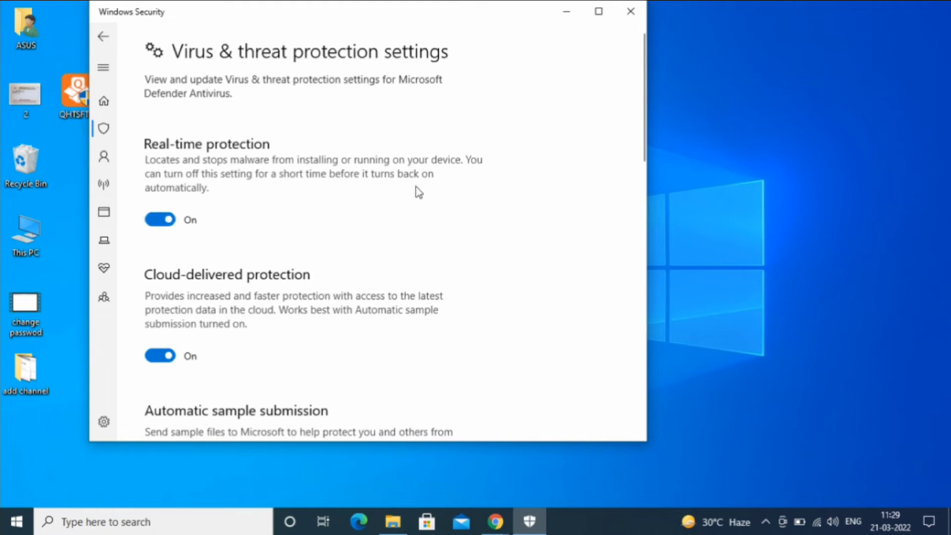
pyautogui.click(631, 20)
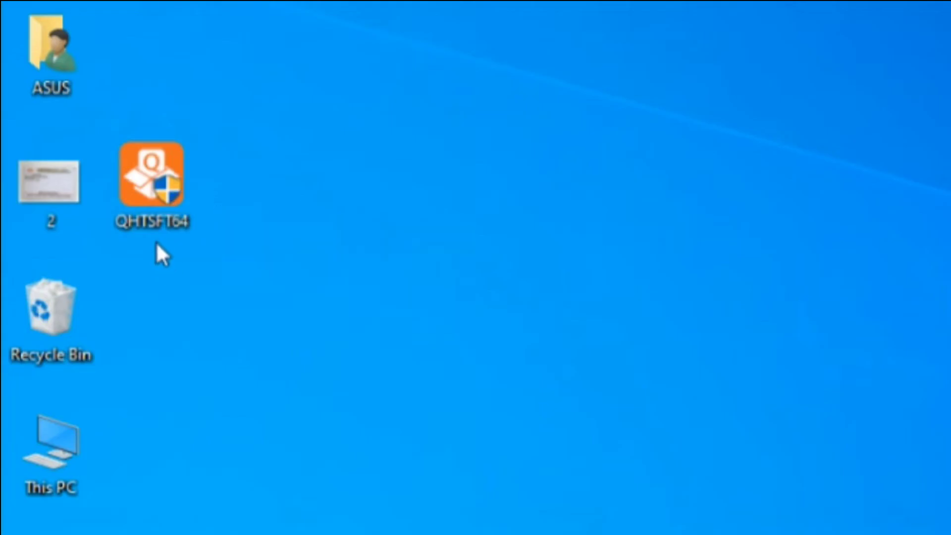
# Select the QHTSFT64 installer on the desktop and run it.
pyautogui.moveTo(115, 104); pyautogui.dragTo(150, 202)
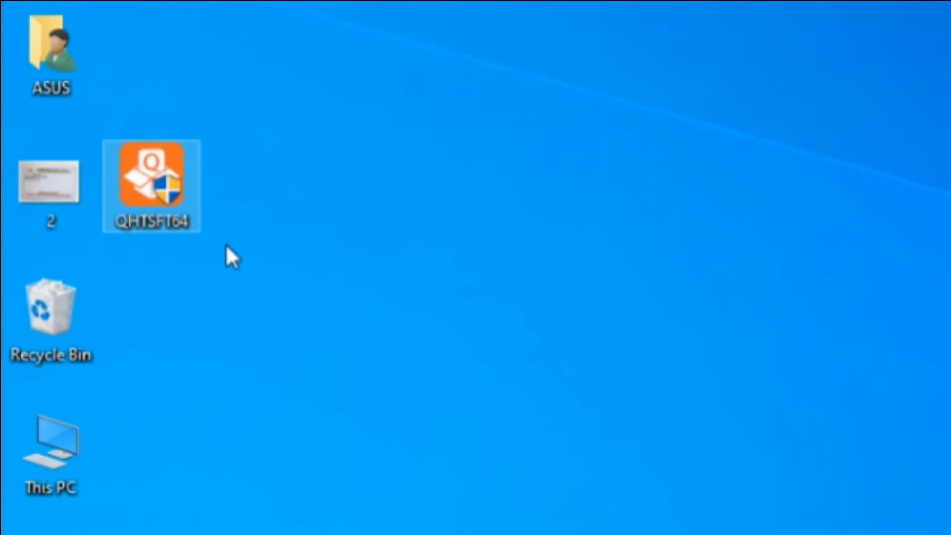
pyautogui.click(224, 244)
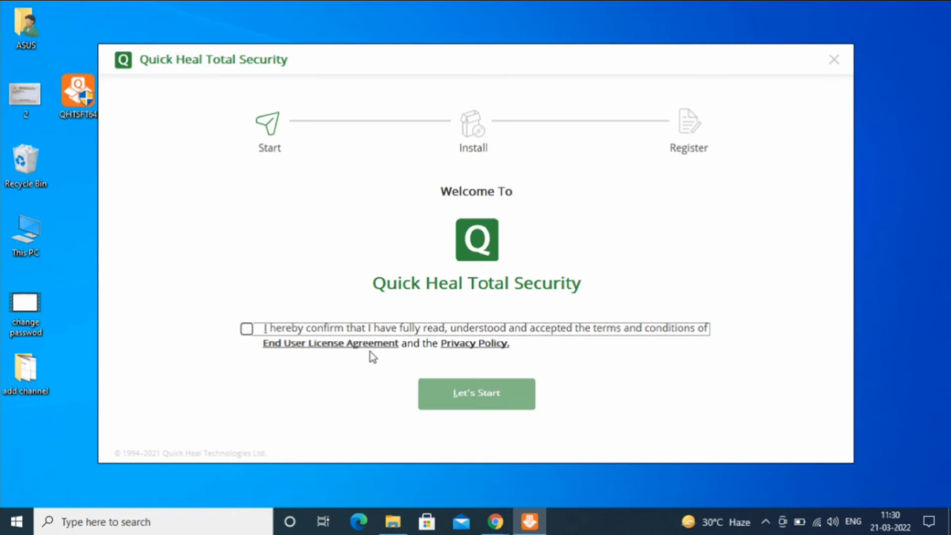
# Accept the licence agreement and install Quick Heal to the default Program Files location.
pyautogui.click(248, 330)
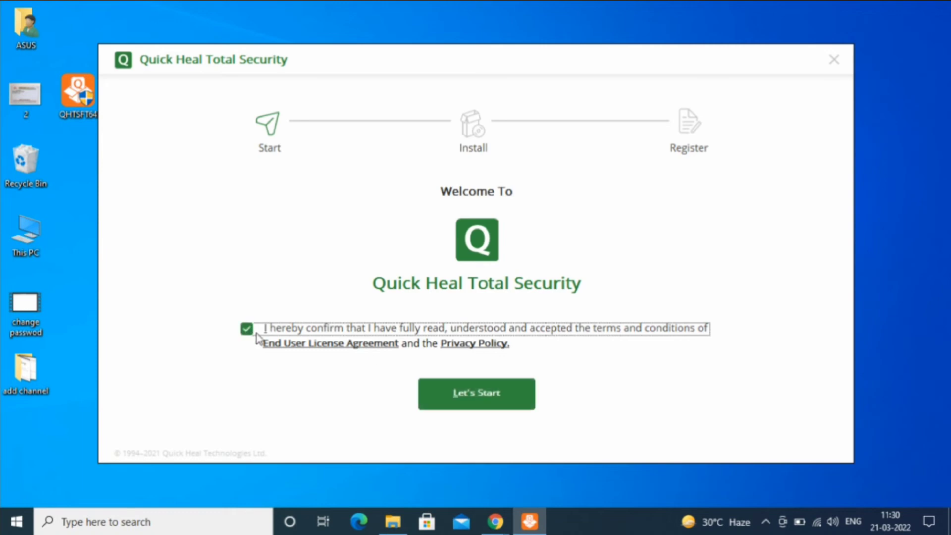
pyautogui.click(455, 402)
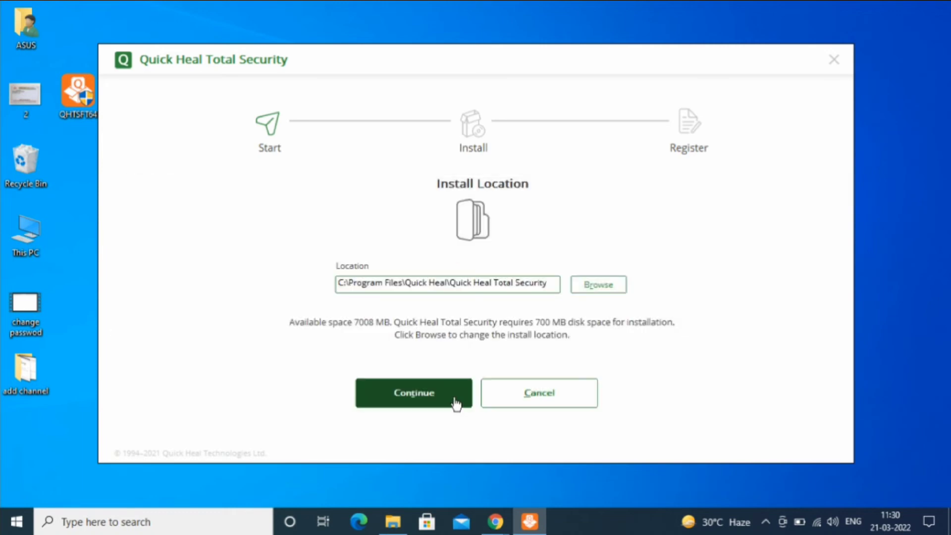
pyautogui.click(455, 403)
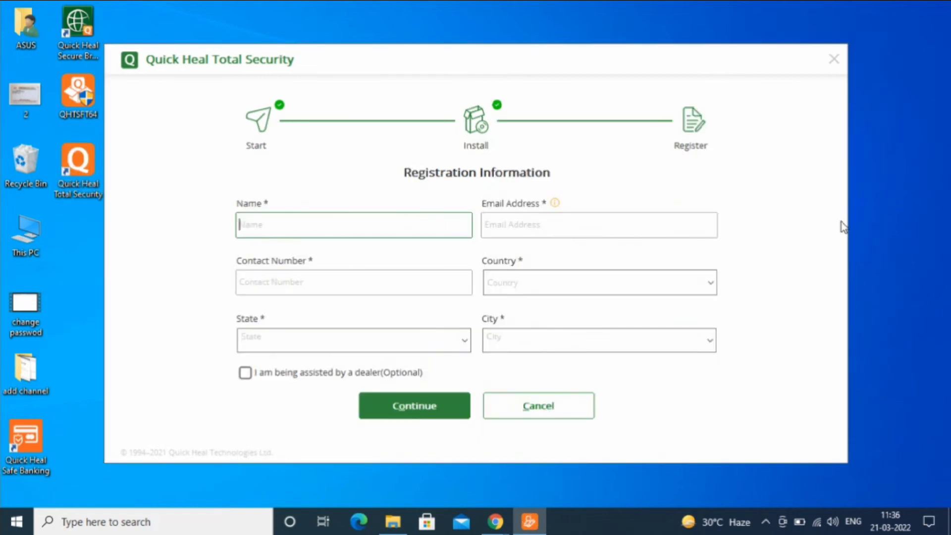
# Enter the user's name, e-mail address and contact number in the registration form.
pyautogui.write('esha')
pyautogui.click(653, 225)
pyautogui.write('esha')
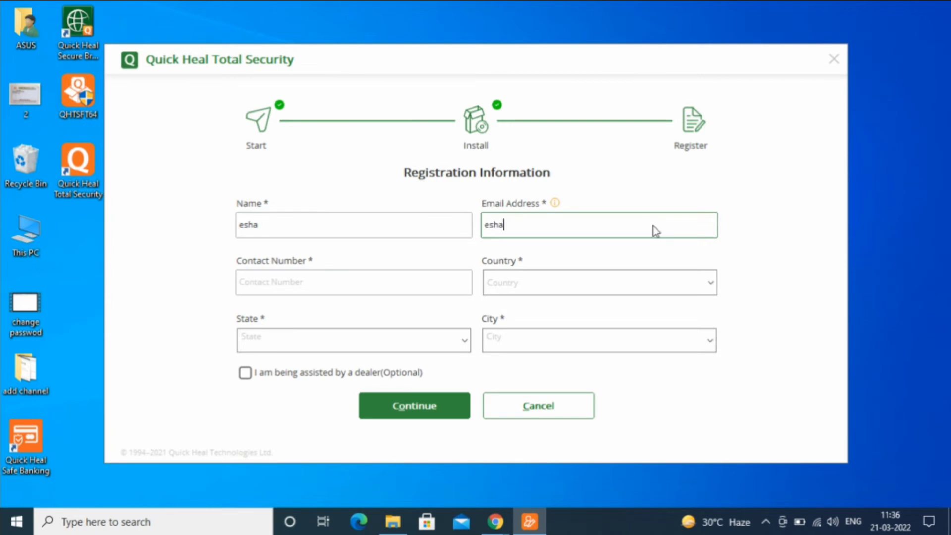
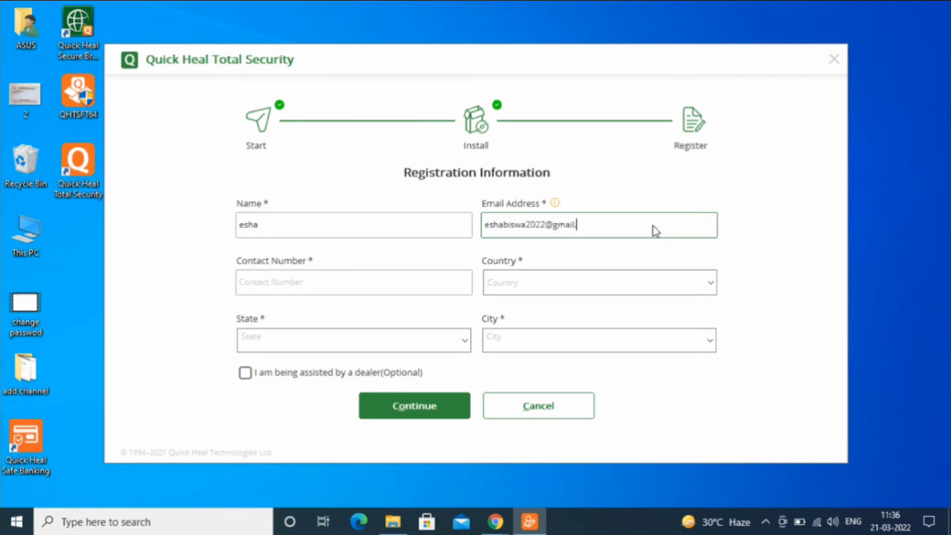
pyautogui.click(424, 284)
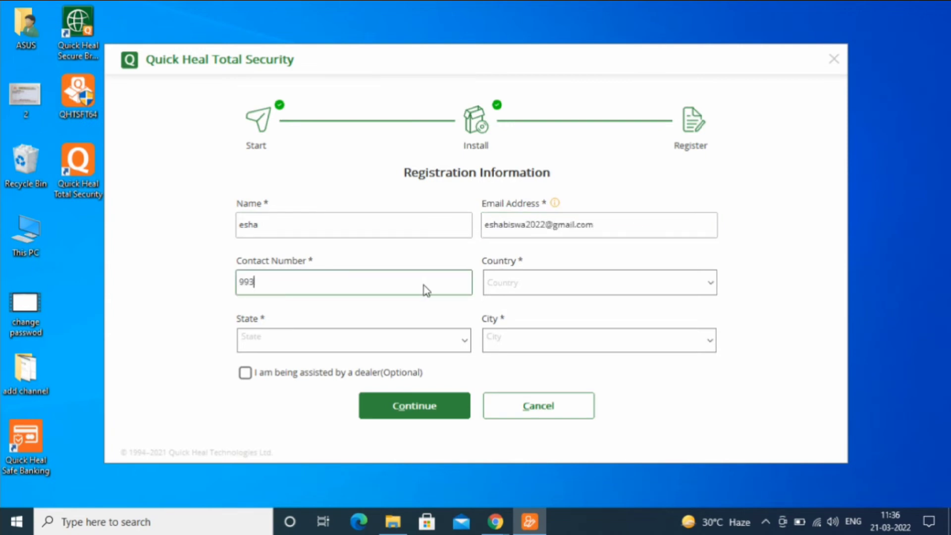
# Set country India, state West Bengal and city Alipurduar, then submit the registration for activation.
pyautogui.click(545, 285)
pyautogui.write('India')
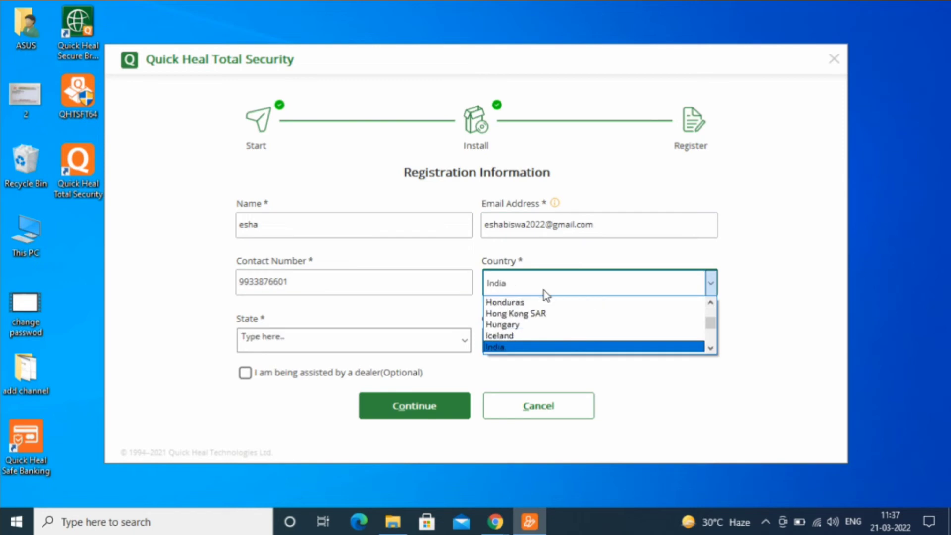
pyautogui.press('Tab')
pyautogui.write('w')
pyautogui.press('Tab')
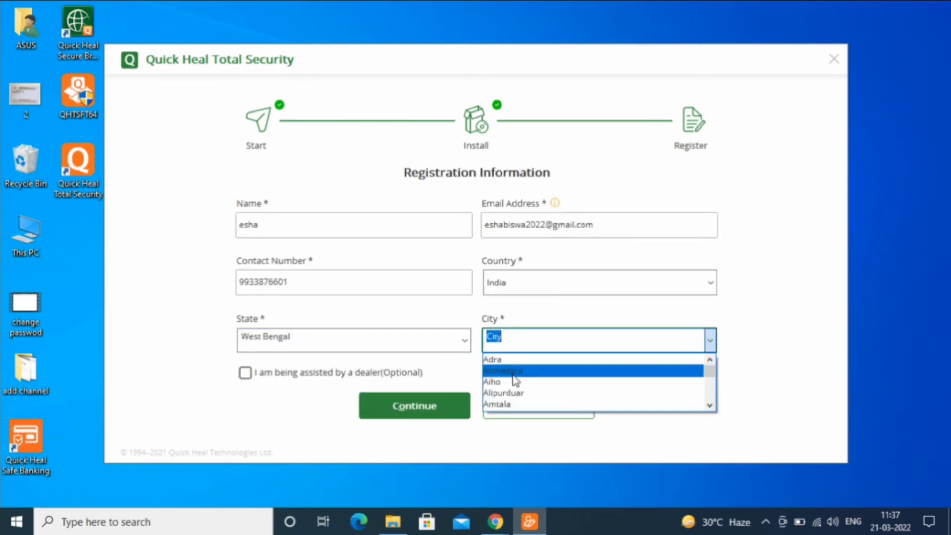
pyautogui.click(493, 392)
pyautogui.click(386, 417)
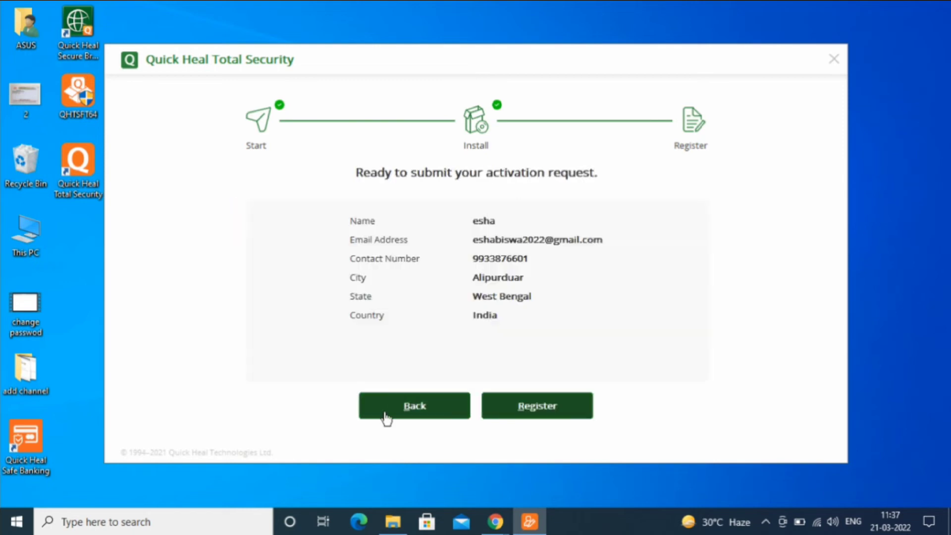
pyautogui.click(521, 418)
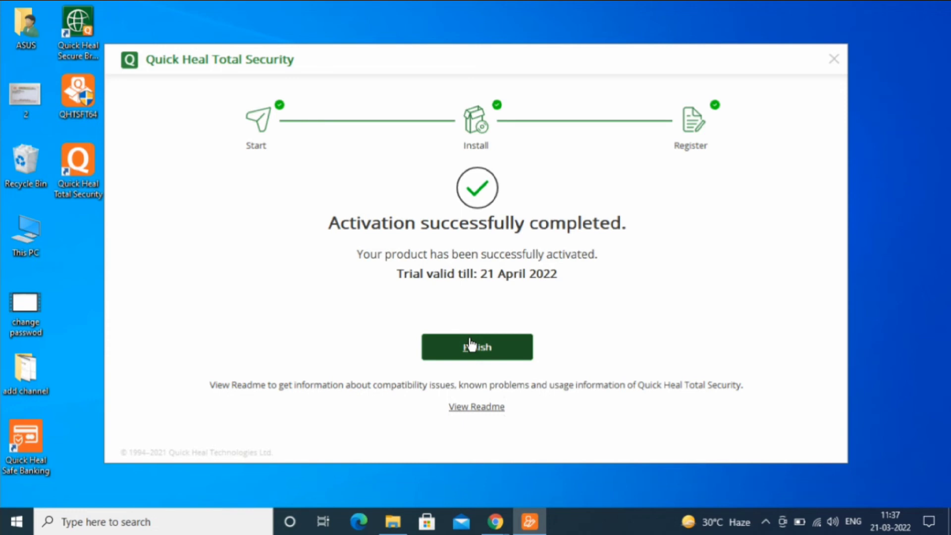
# Finish the Quick Heal setup and open Windows Security's Virus & threat protection page.
pyautogui.click(471, 345)
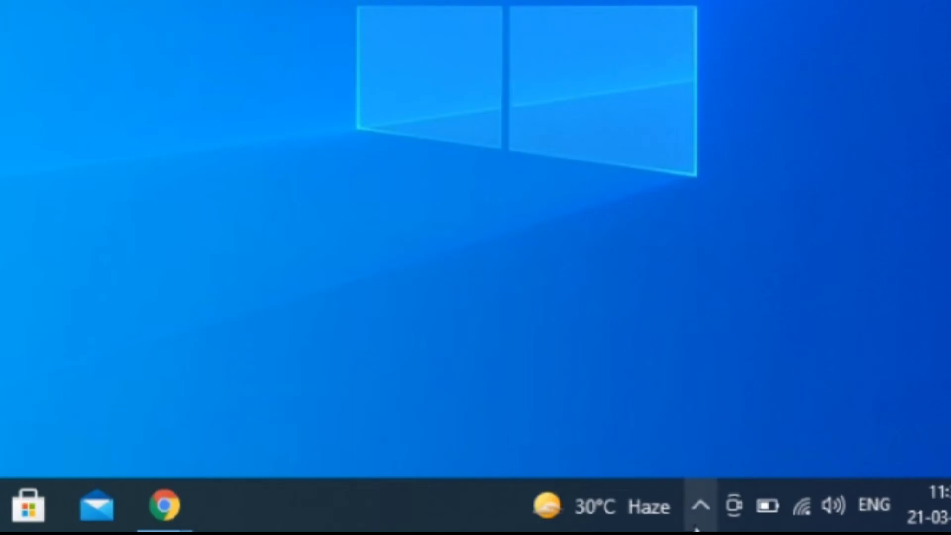
pyautogui.click(693, 512)
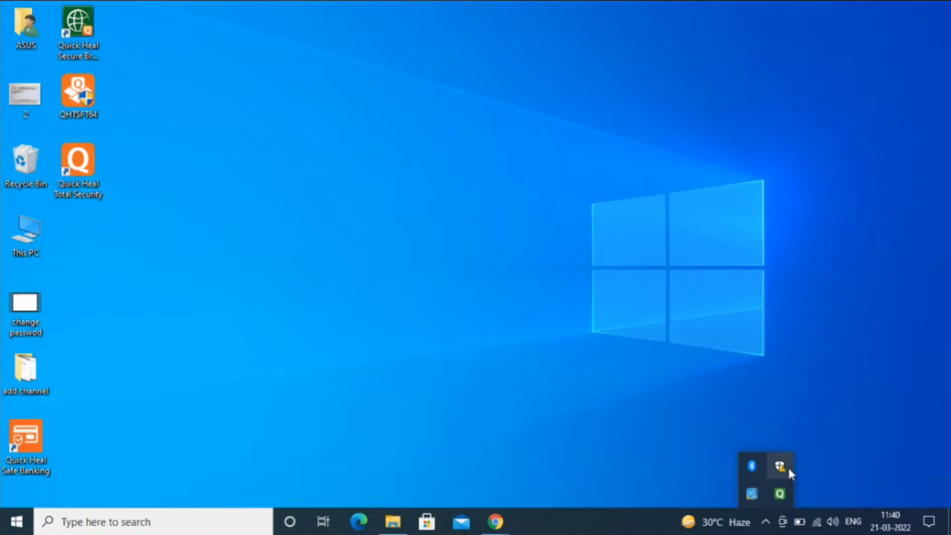
pyautogui.click(746, 402)
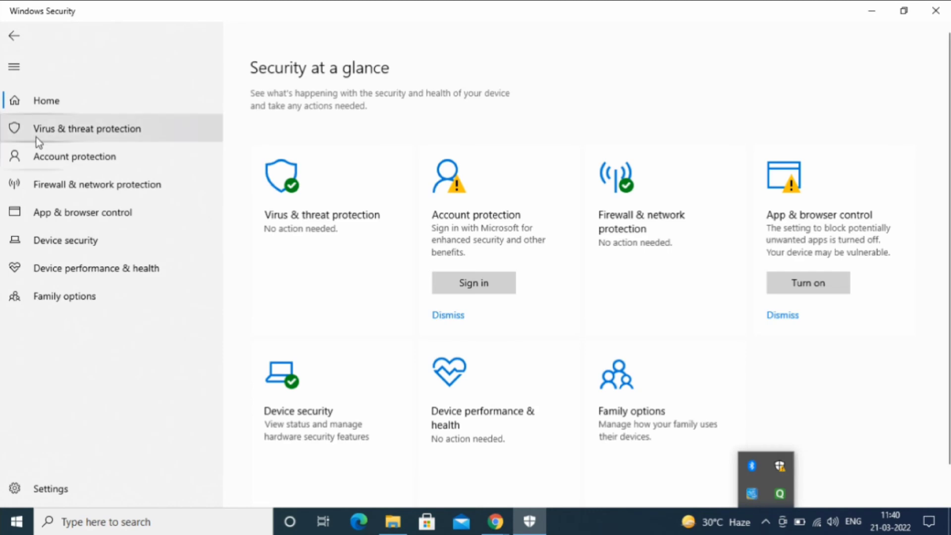
pyautogui.click(37, 129)
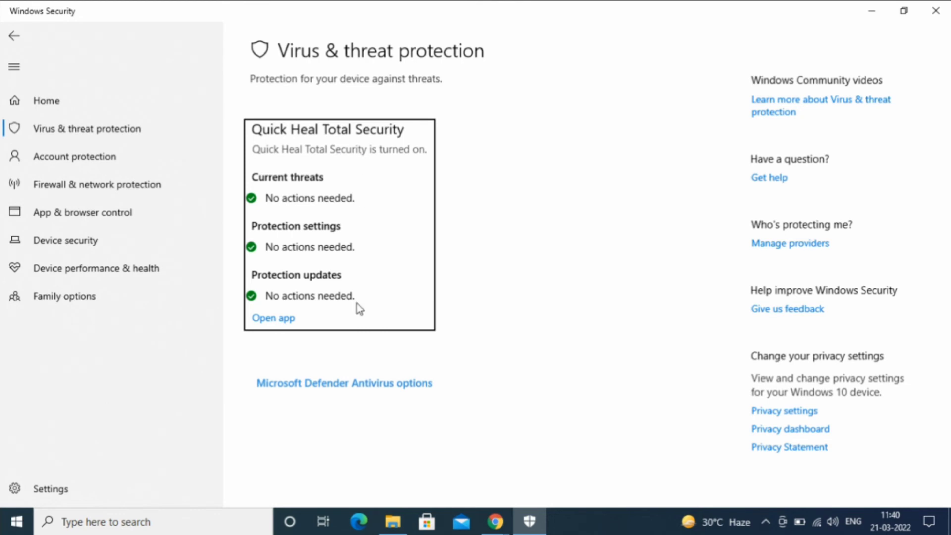
# Toggle Defender periodic scanning on and back off, then close Windows Security.
pyautogui.click(472, 392)
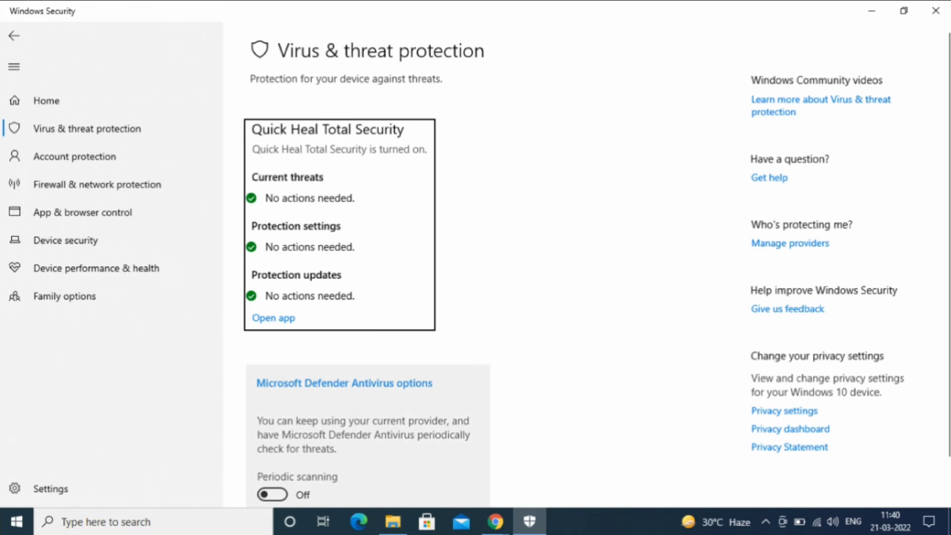
pyautogui.scroll(-2, 785, 409)
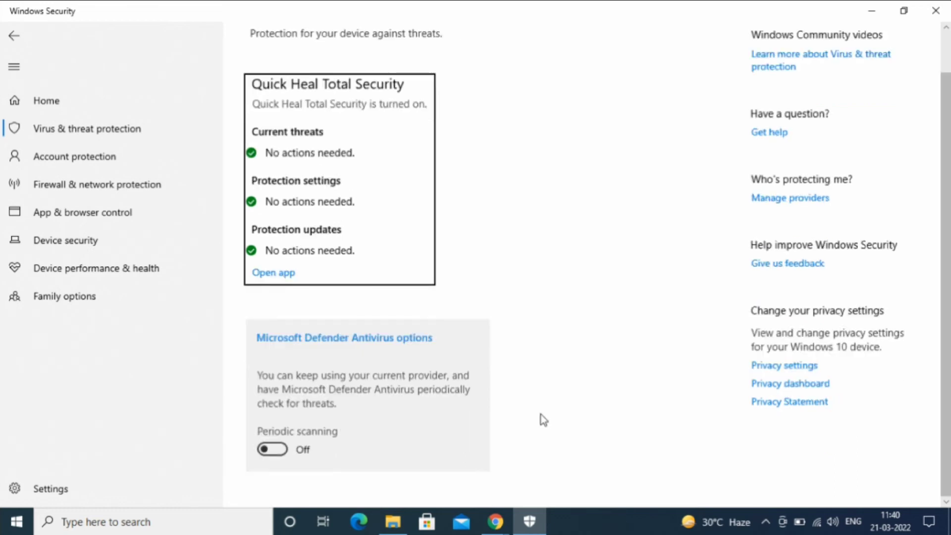
pyautogui.click(281, 451)
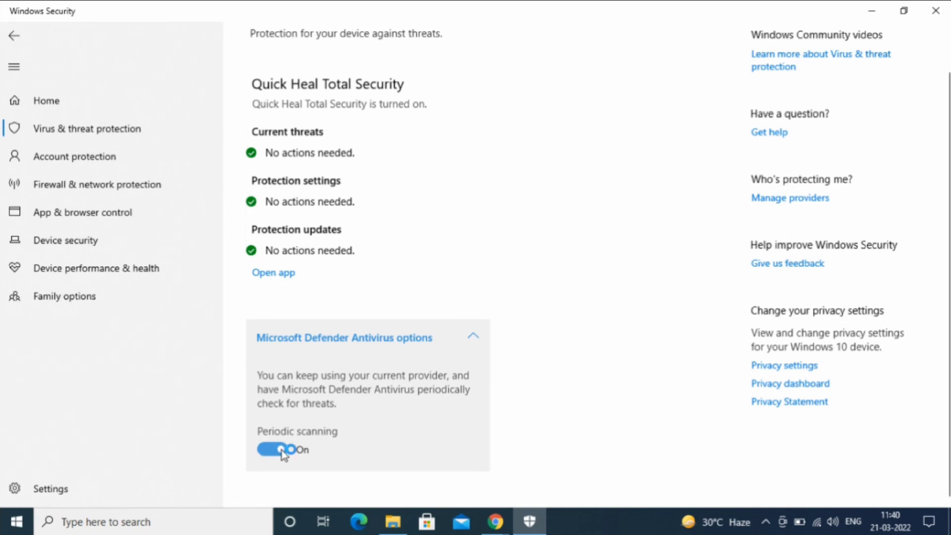
pyautogui.click(282, 450)
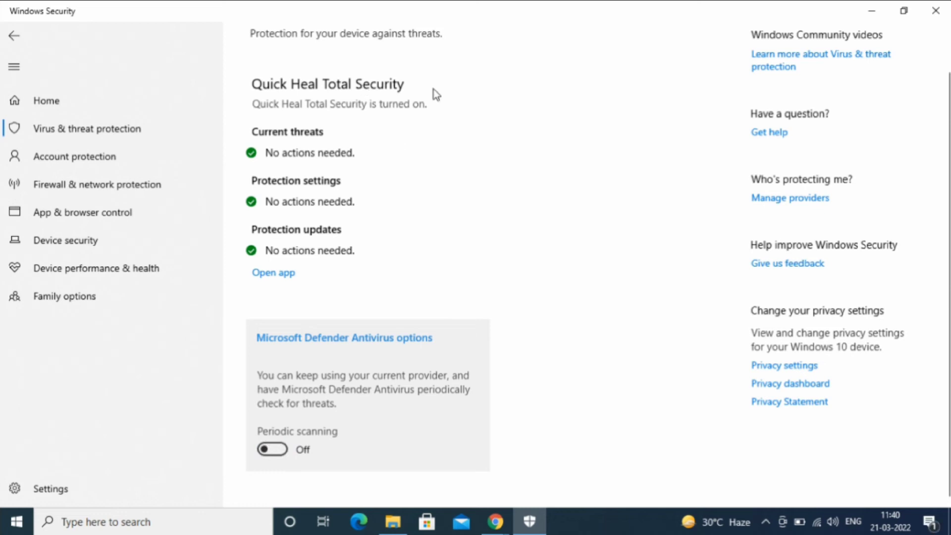
pyautogui.click(935, 11)
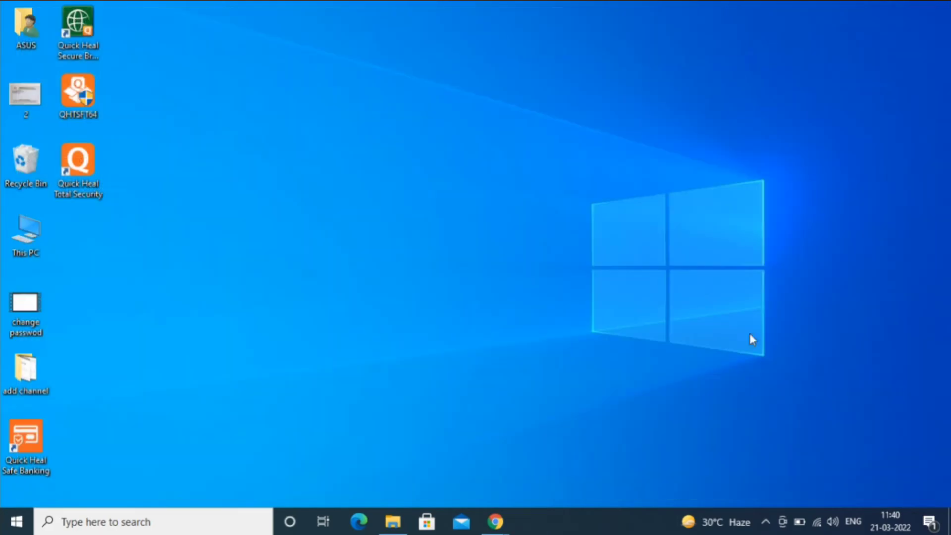
# Permanently disable Quick Heal virus protection from its tray icon menu and confirm.
pyautogui.click(765, 520)
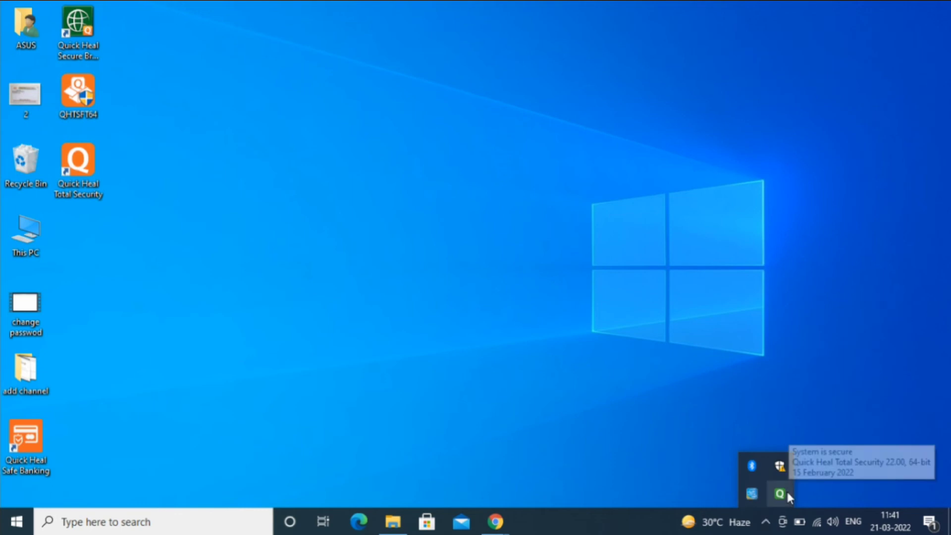
pyautogui.rightClick(786, 489)
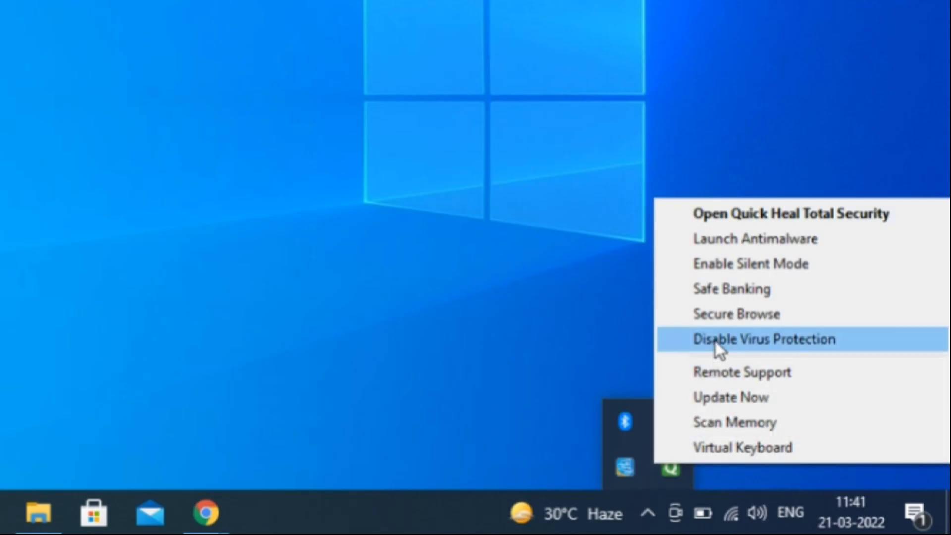
pyautogui.click(715, 340)
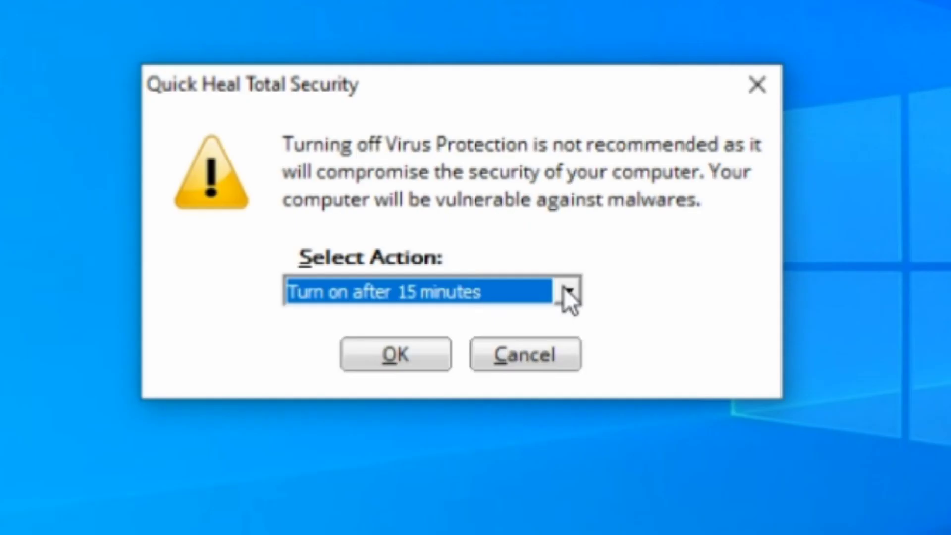
pyautogui.click(521, 280)
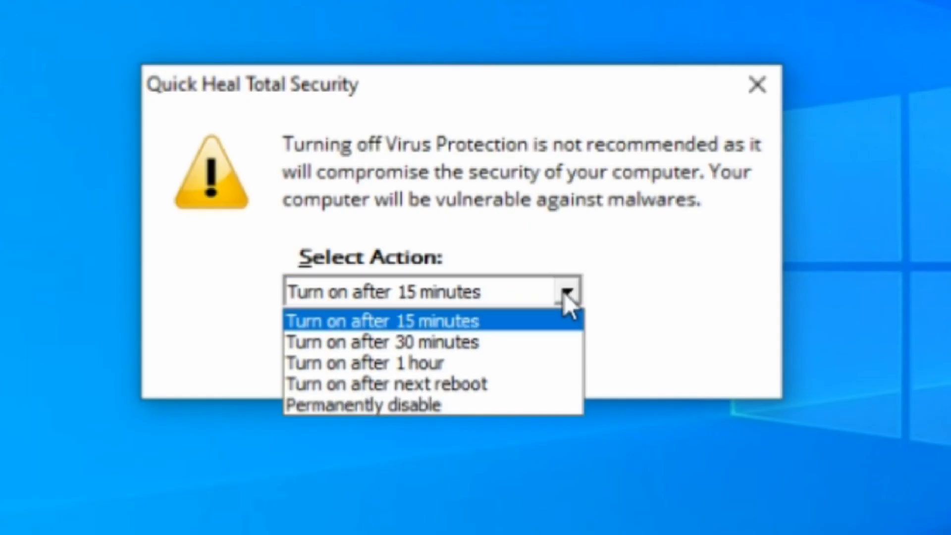
pyautogui.click(429, 405)
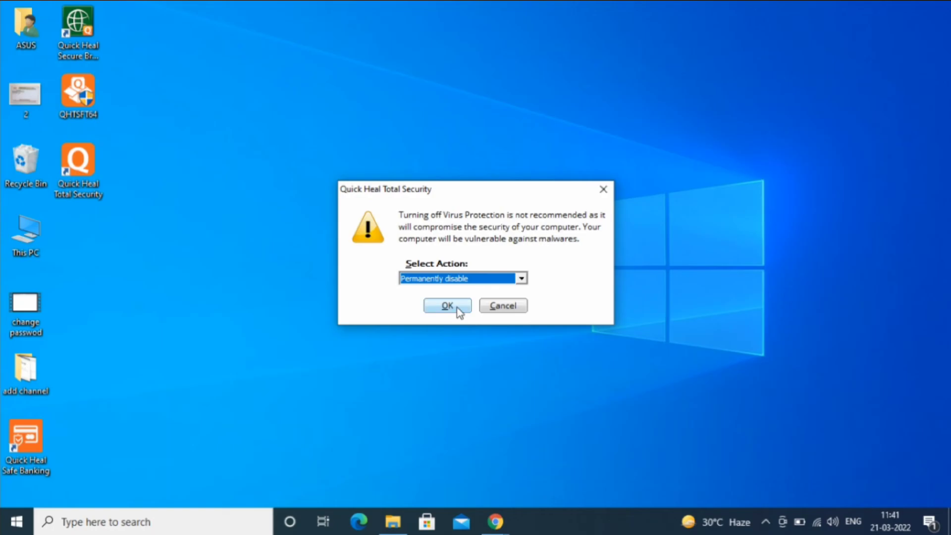
pyautogui.click(447, 306)
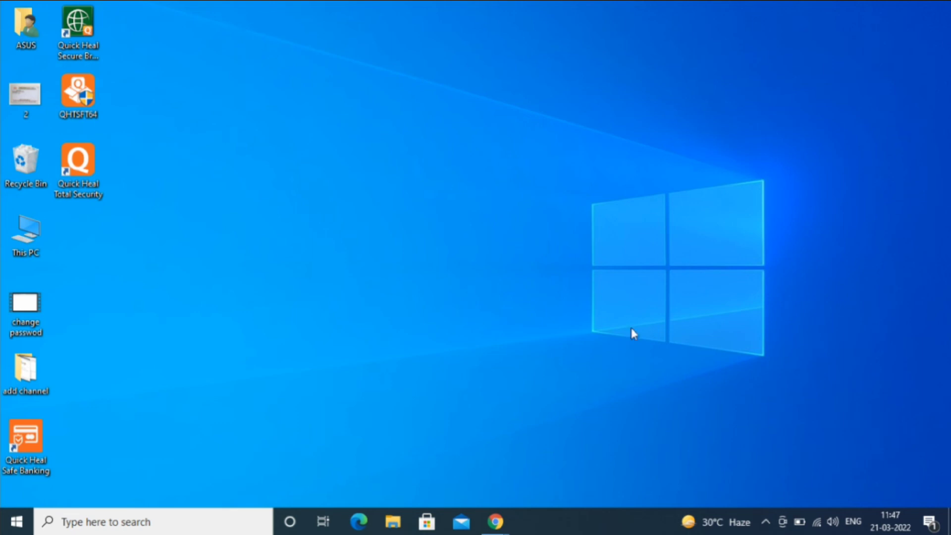
# Check Virus & threat protection showing Quick Heal snoozed with periodic scanning off, then open Quick Heal's tray menu.
pyautogui.click(766, 520)
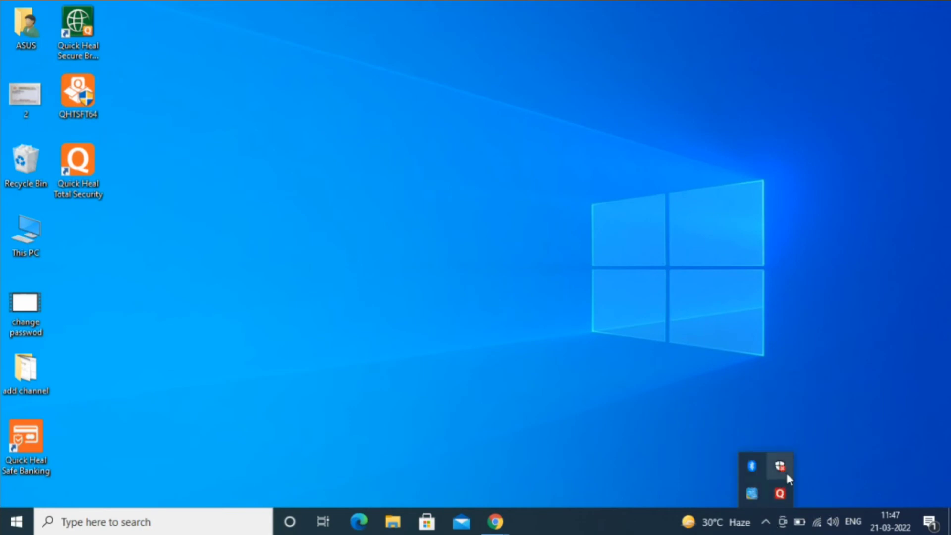
pyautogui.click(785, 470)
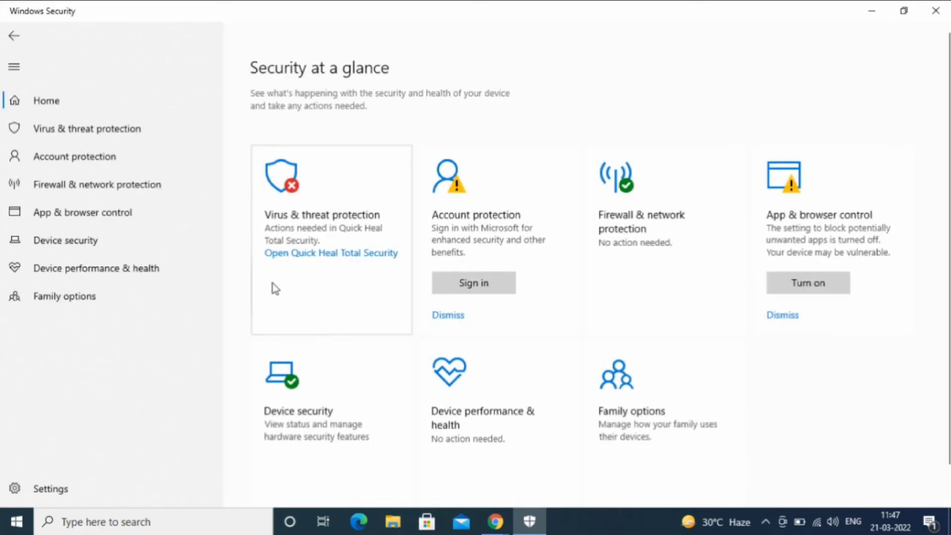
pyautogui.click(109, 136)
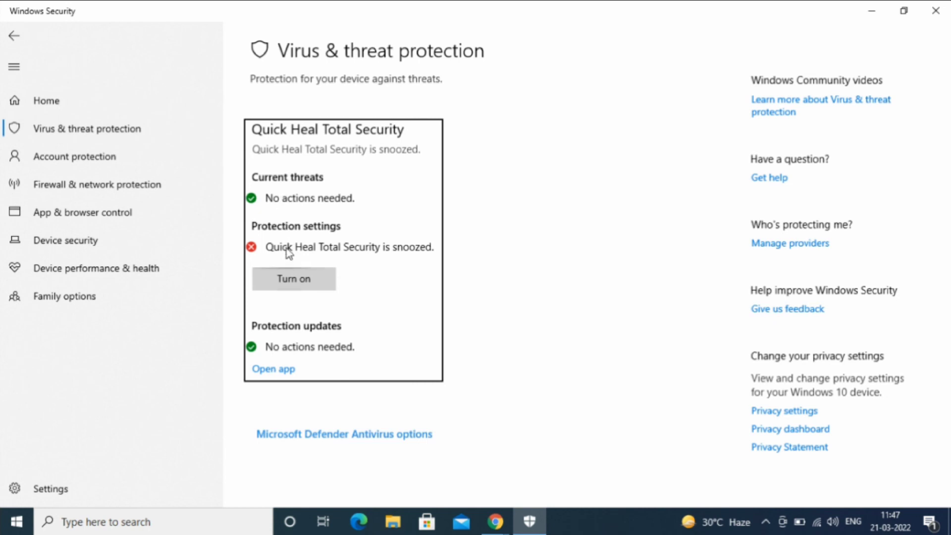
pyautogui.click(288, 442)
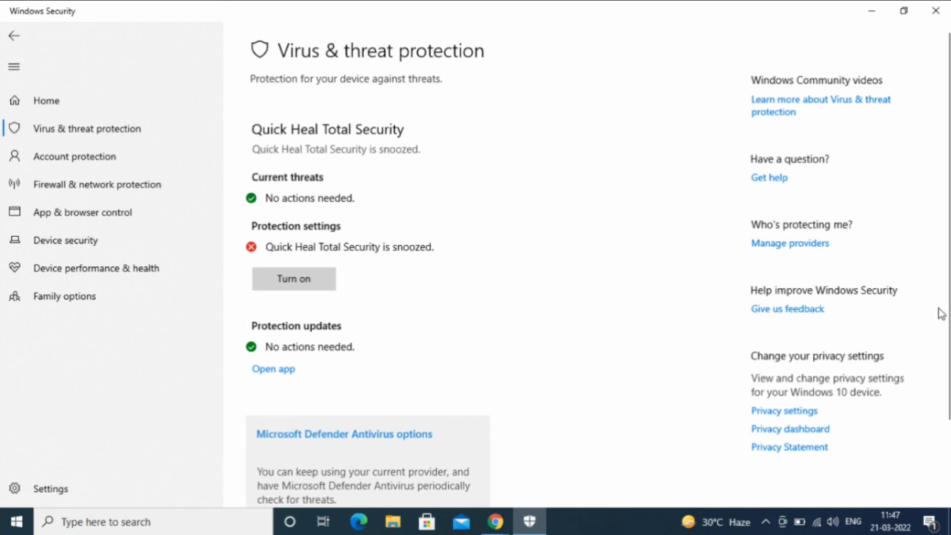
pyautogui.moveTo(947, 311); pyautogui.dragTo(946, 401)
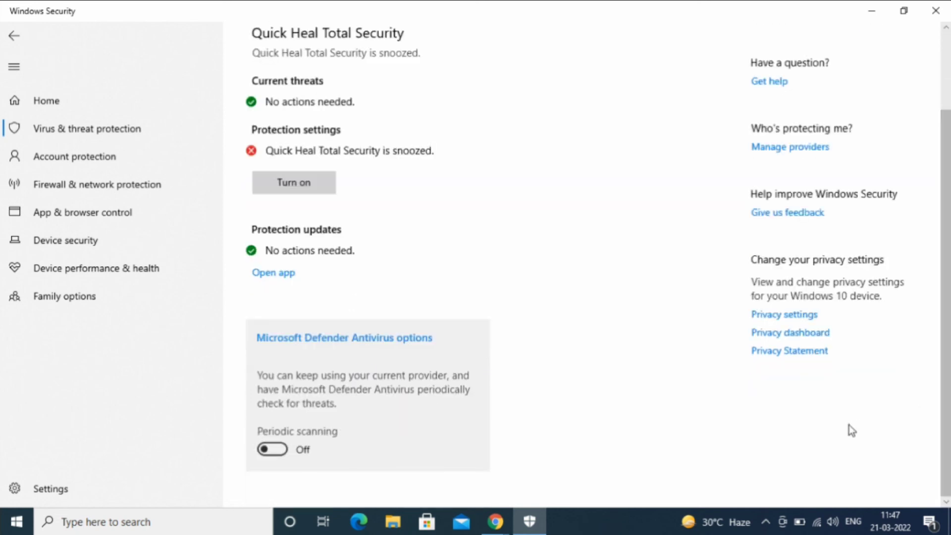
pyautogui.click(765, 522)
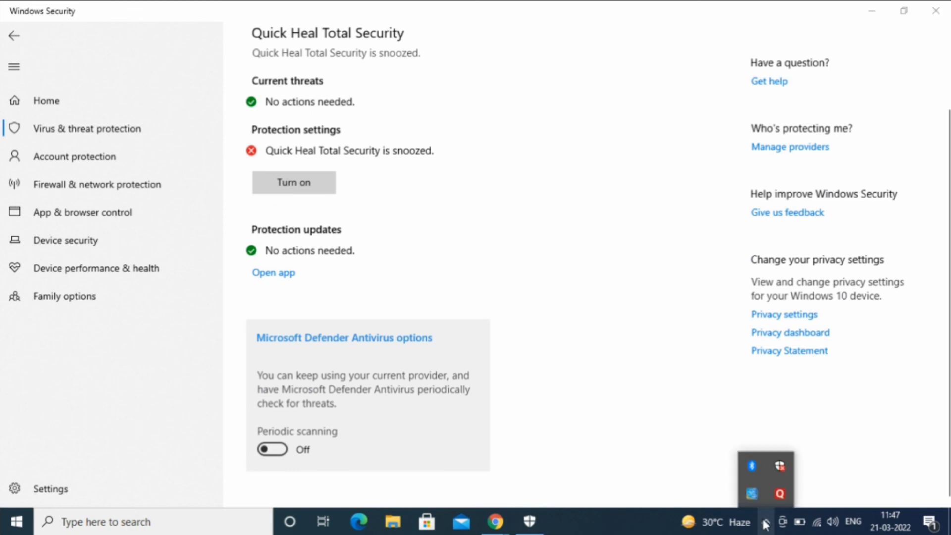
pyautogui.rightClick(780, 495)
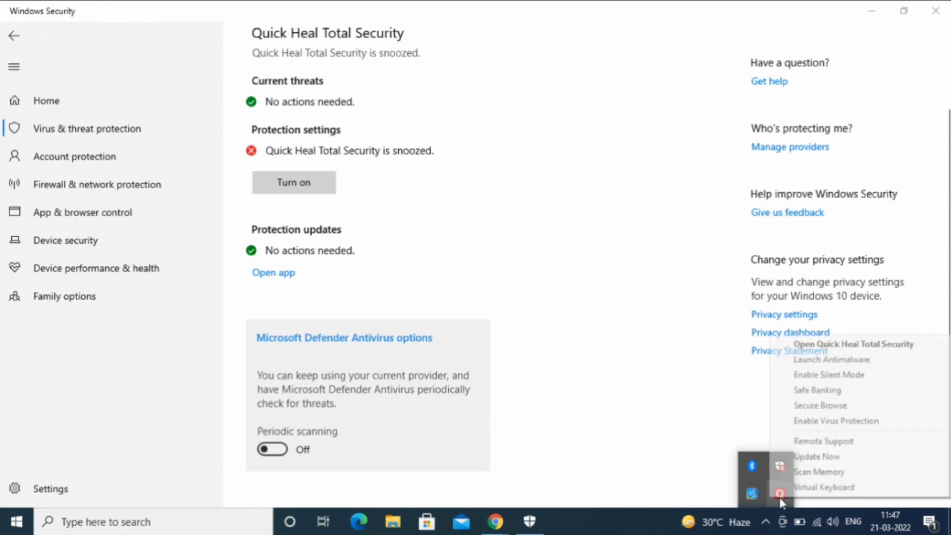